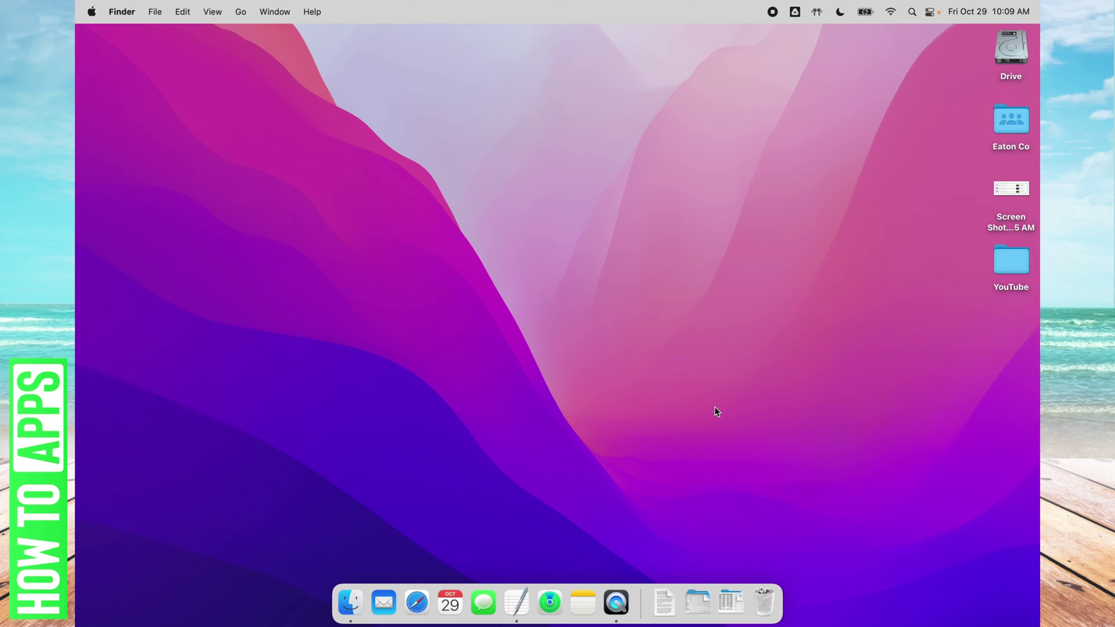
Launch Safari and go to instagram.com via the address-bar suggestion.
click(417, 602)
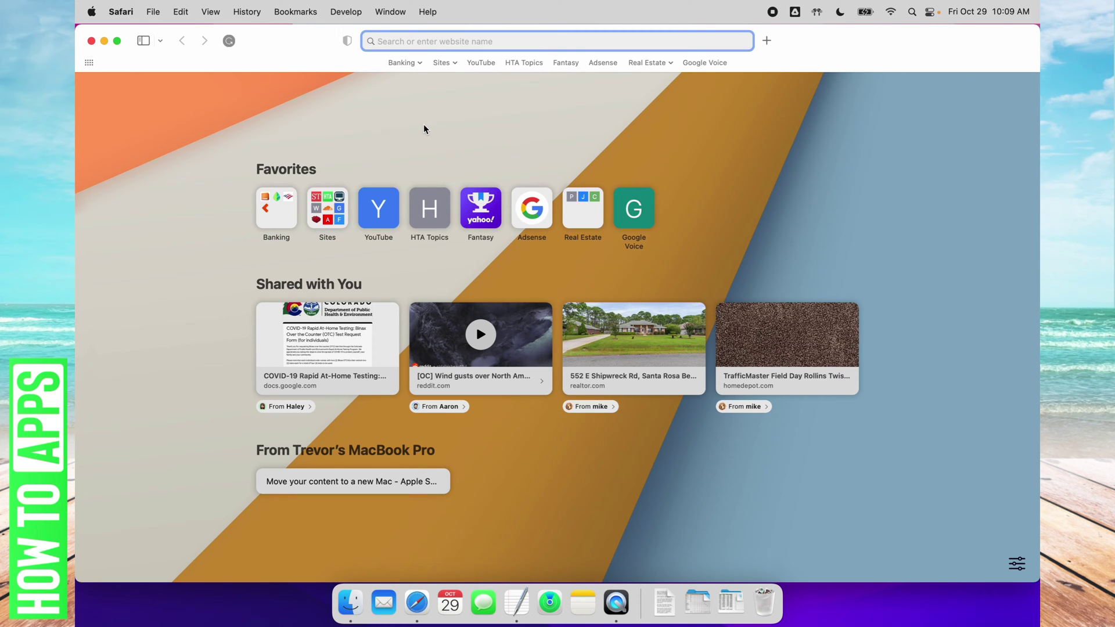
text(insta)
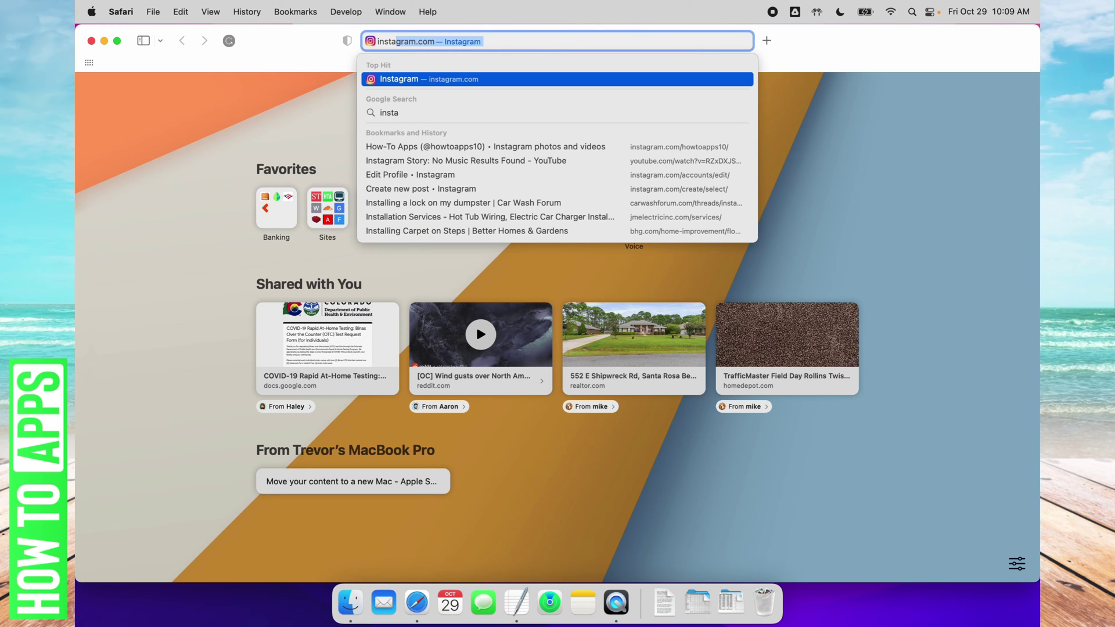
key(Return)
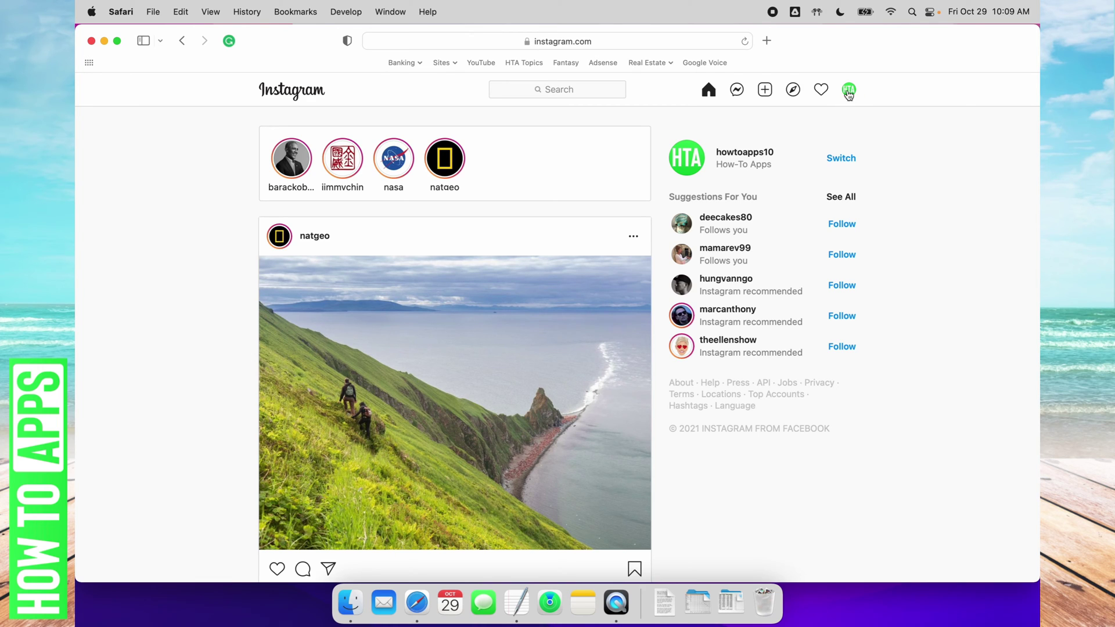
Open the profile avatar menu in Instagram's top navigation bar.
click(849, 90)
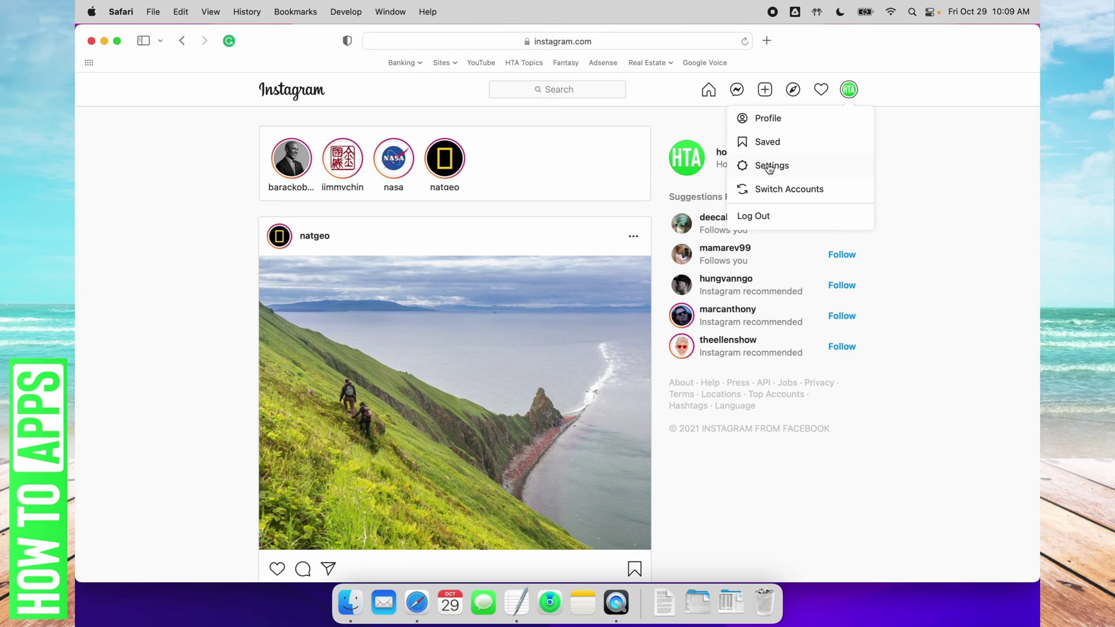
Go to Settings from the profile dropdown.
click(770, 167)
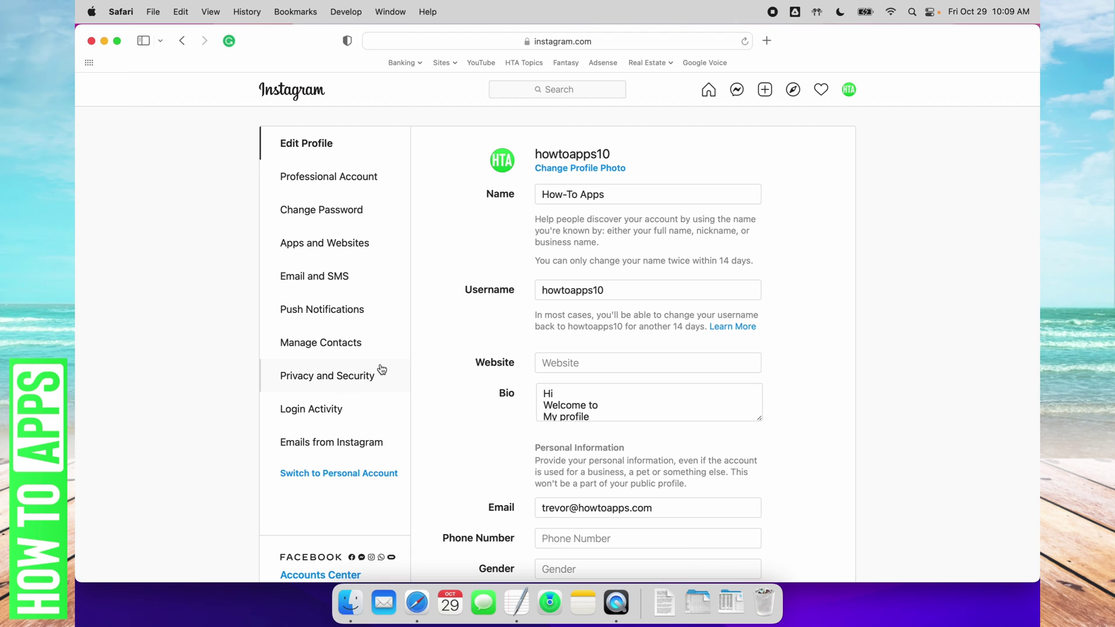
scroll(381, 369, down, 3)
scroll(381, 369, down, 3)
scroll(381, 369, down, 2)
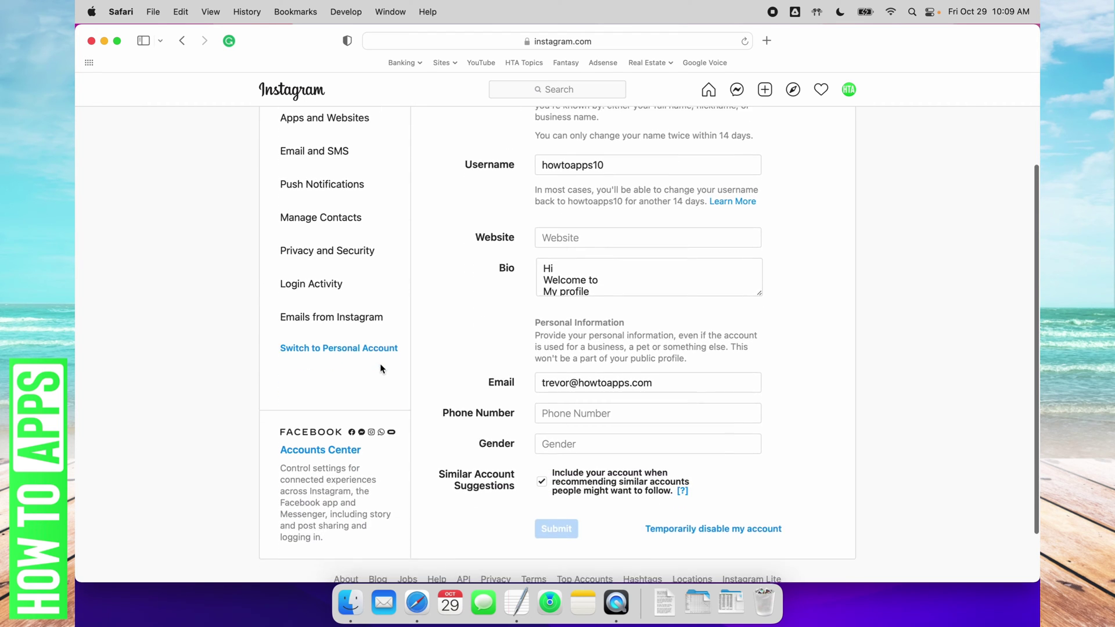
scroll(381, 370, down, 2)
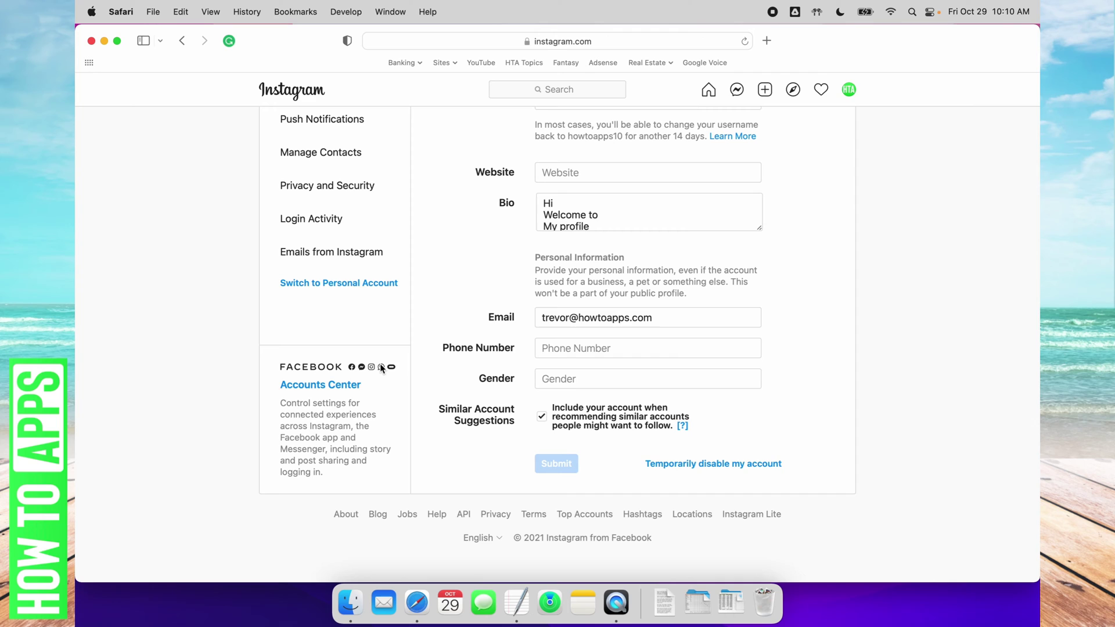
Start temporarily disabling, autofill the password, and choose 'Concerned about my data' as reason.
click(729, 465)
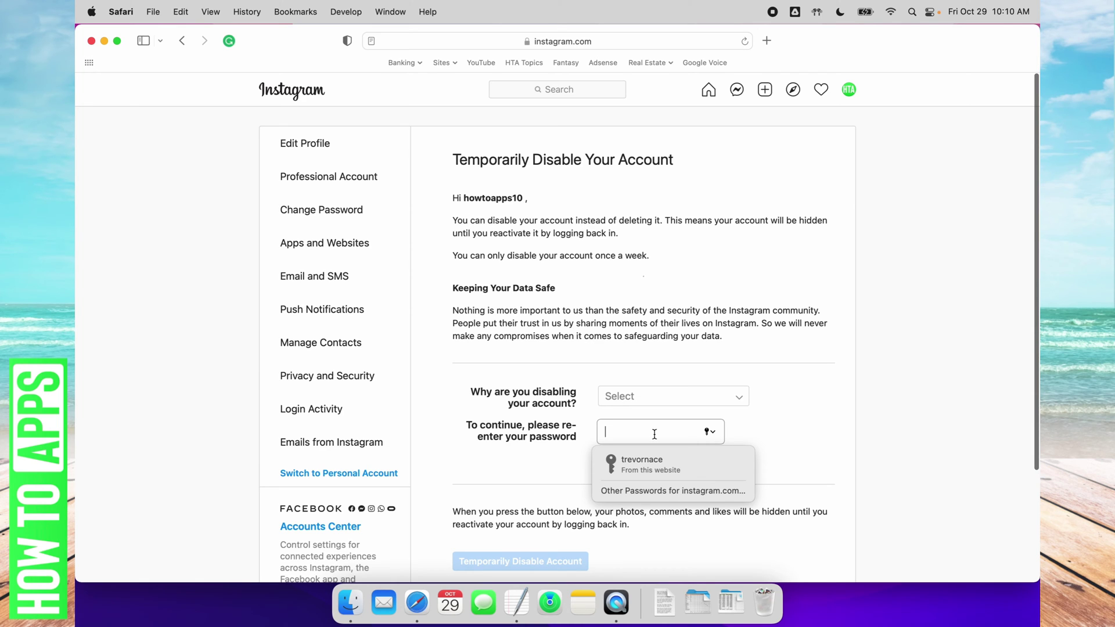
click(644, 461)
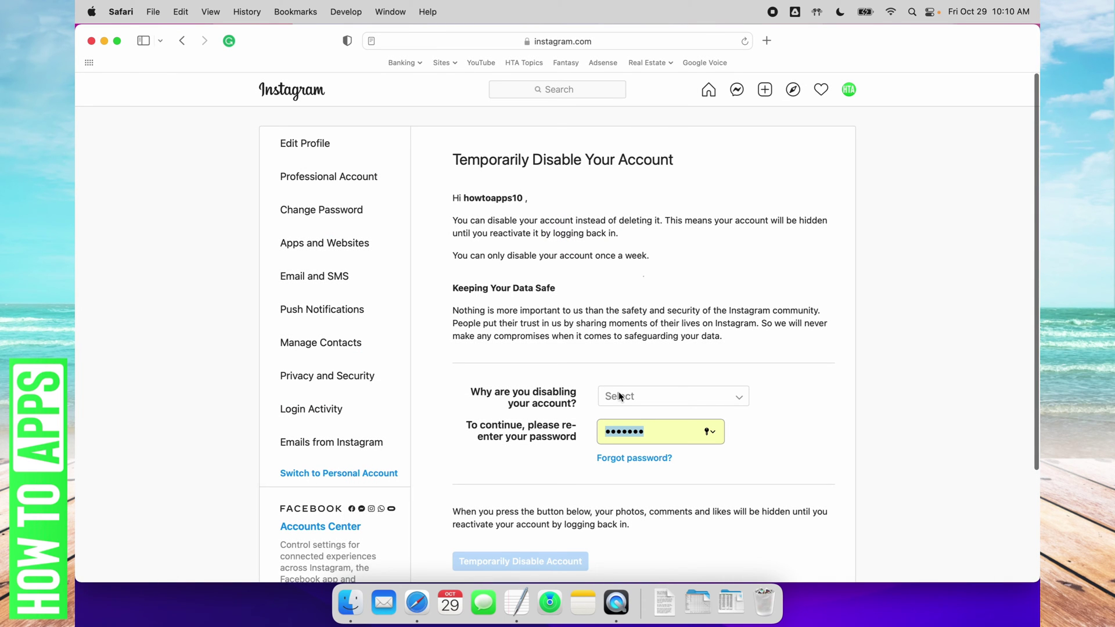
click(619, 394)
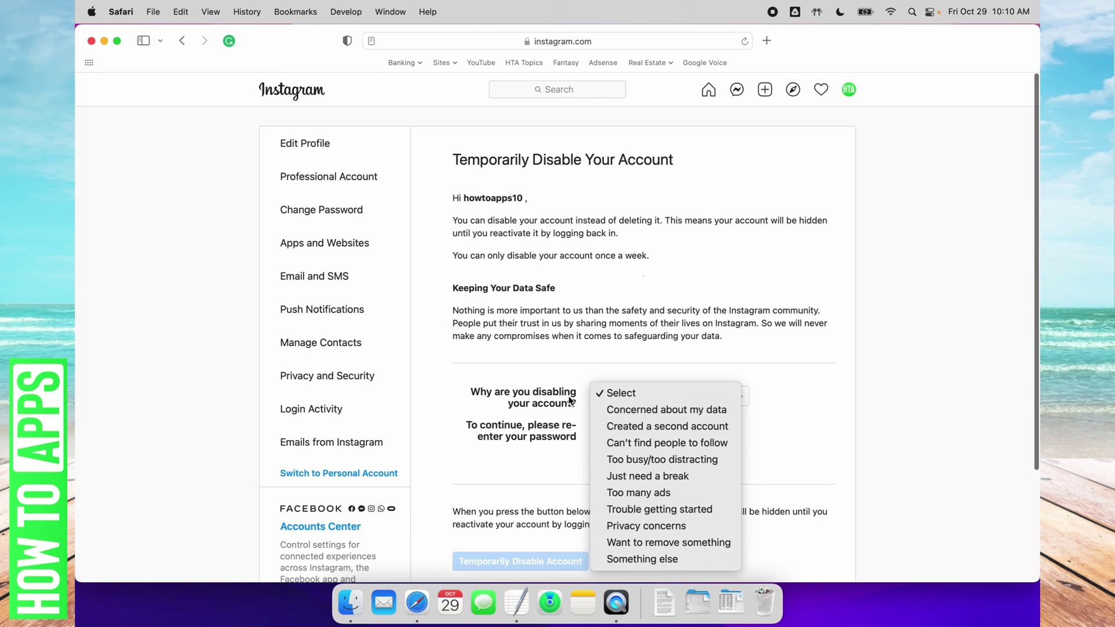
click(634, 412)
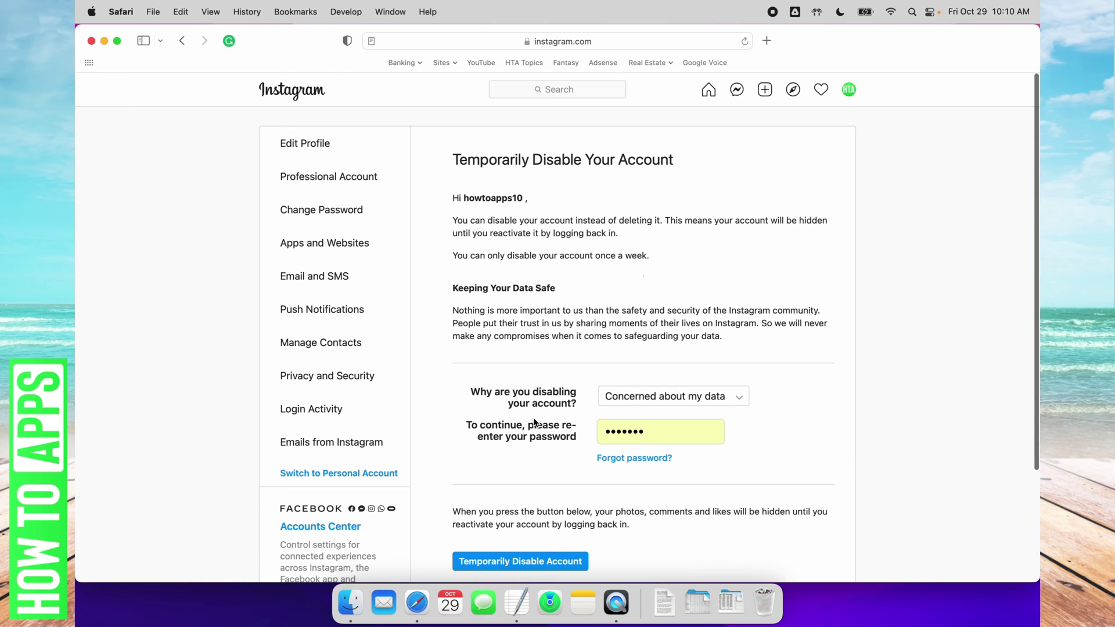
scroll(479, 448, down, 1)
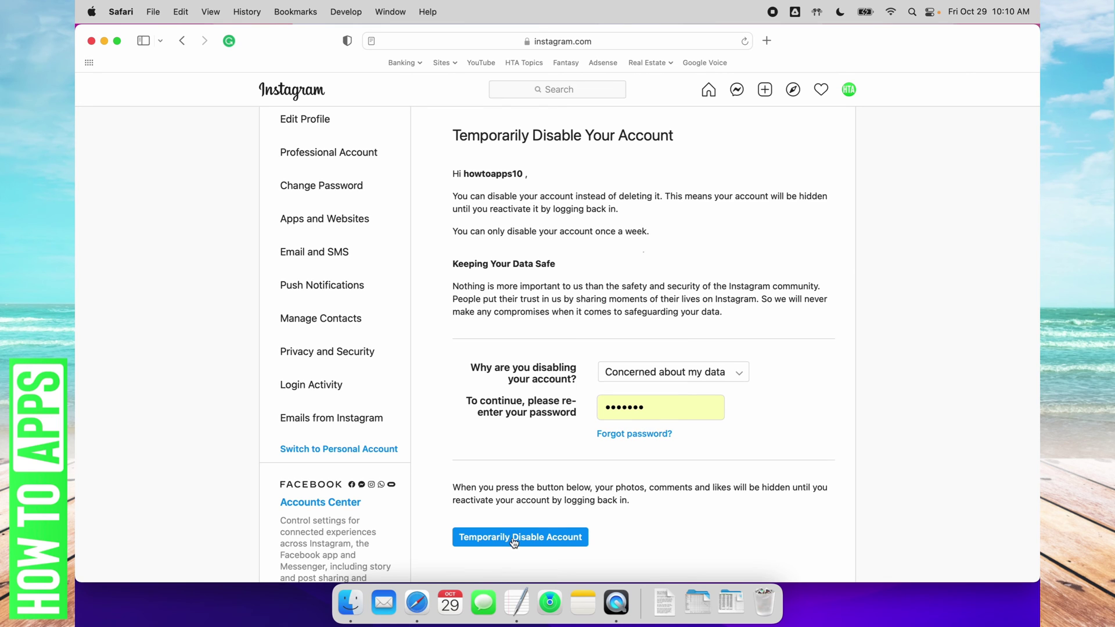
scroll(512, 541, down, 2)
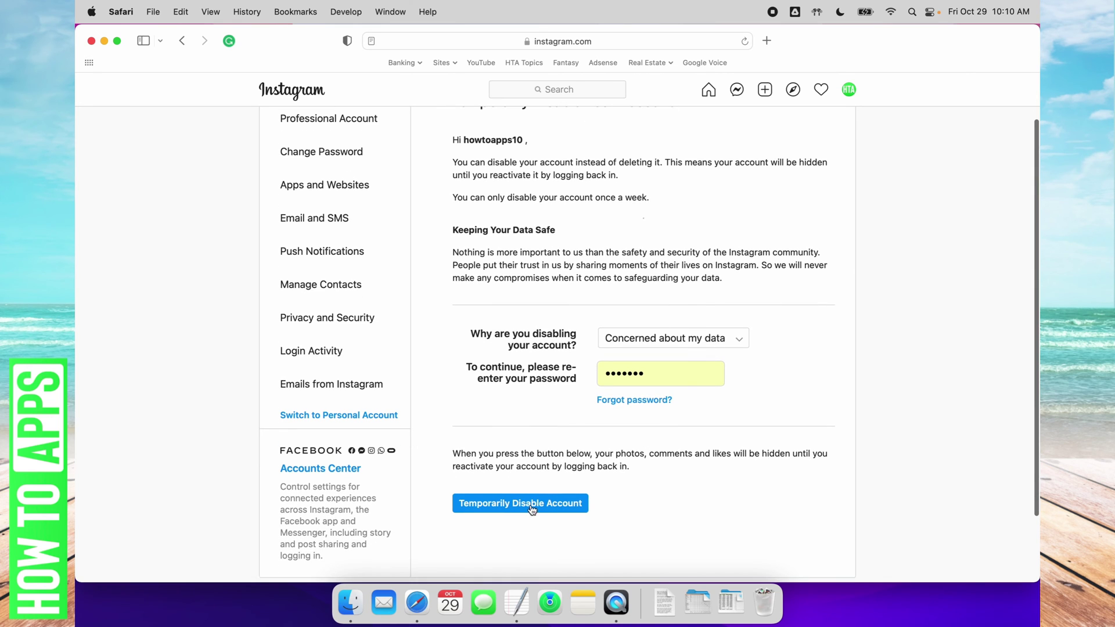
Submit with the Temporarily Disable Account button to show the Yes/No confirmation.
click(490, 506)
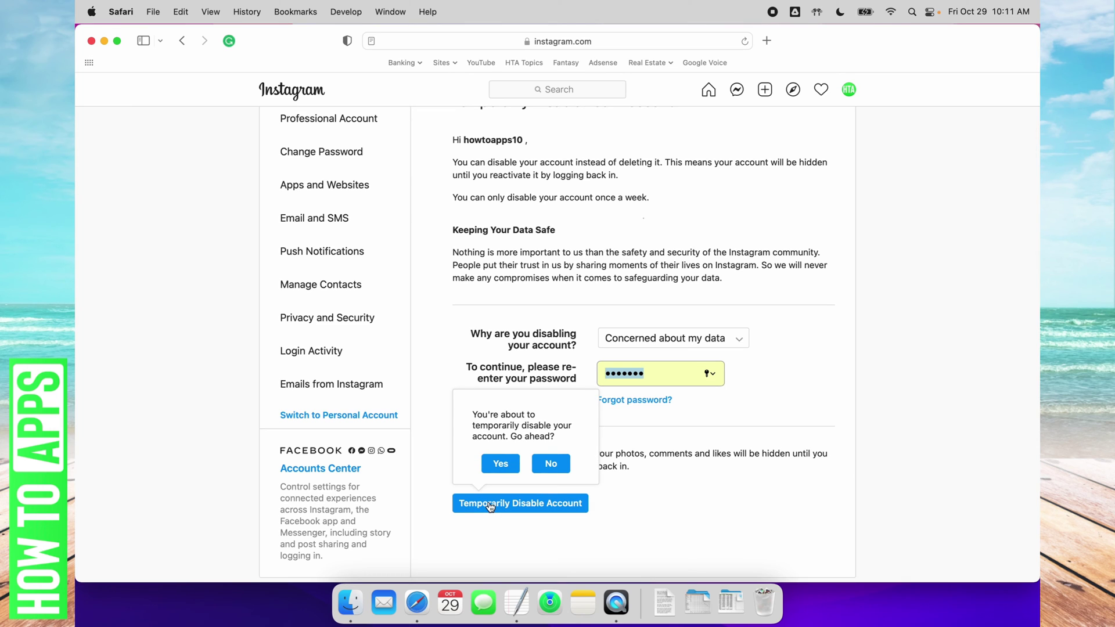